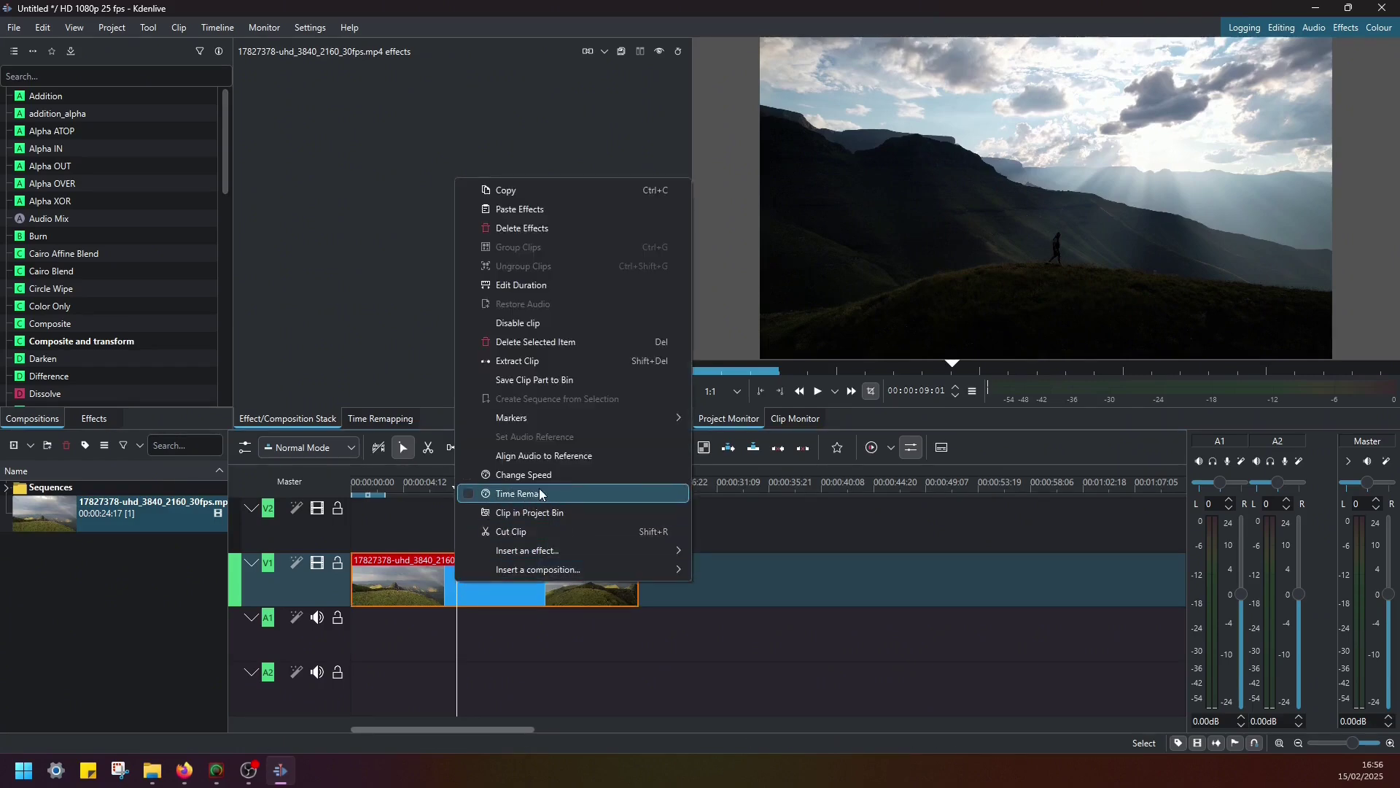
# Step: Enable Time Remap on the V1 clip and add a speed keyframe at 00:00:01:09
pyautogui.click(572, 490)
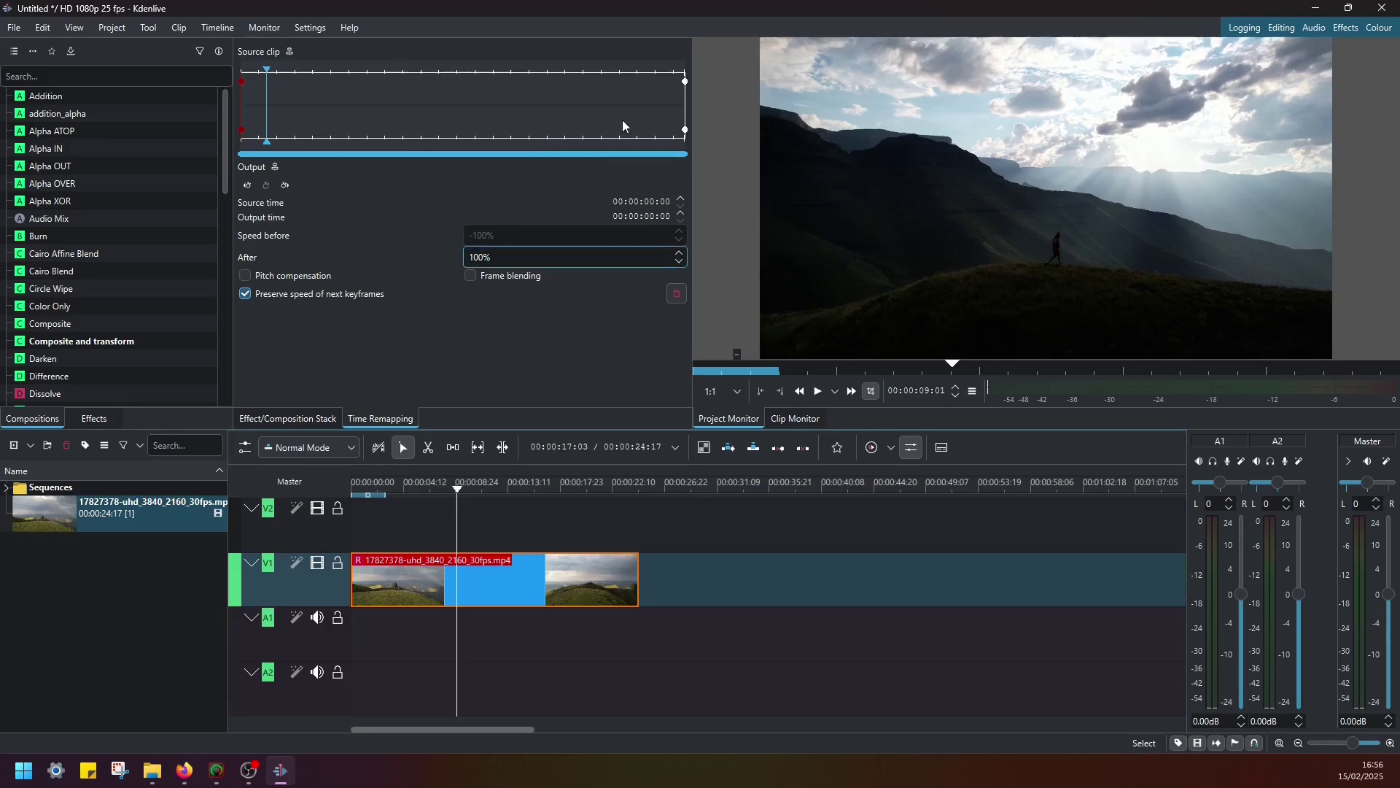
pyautogui.press('Home')
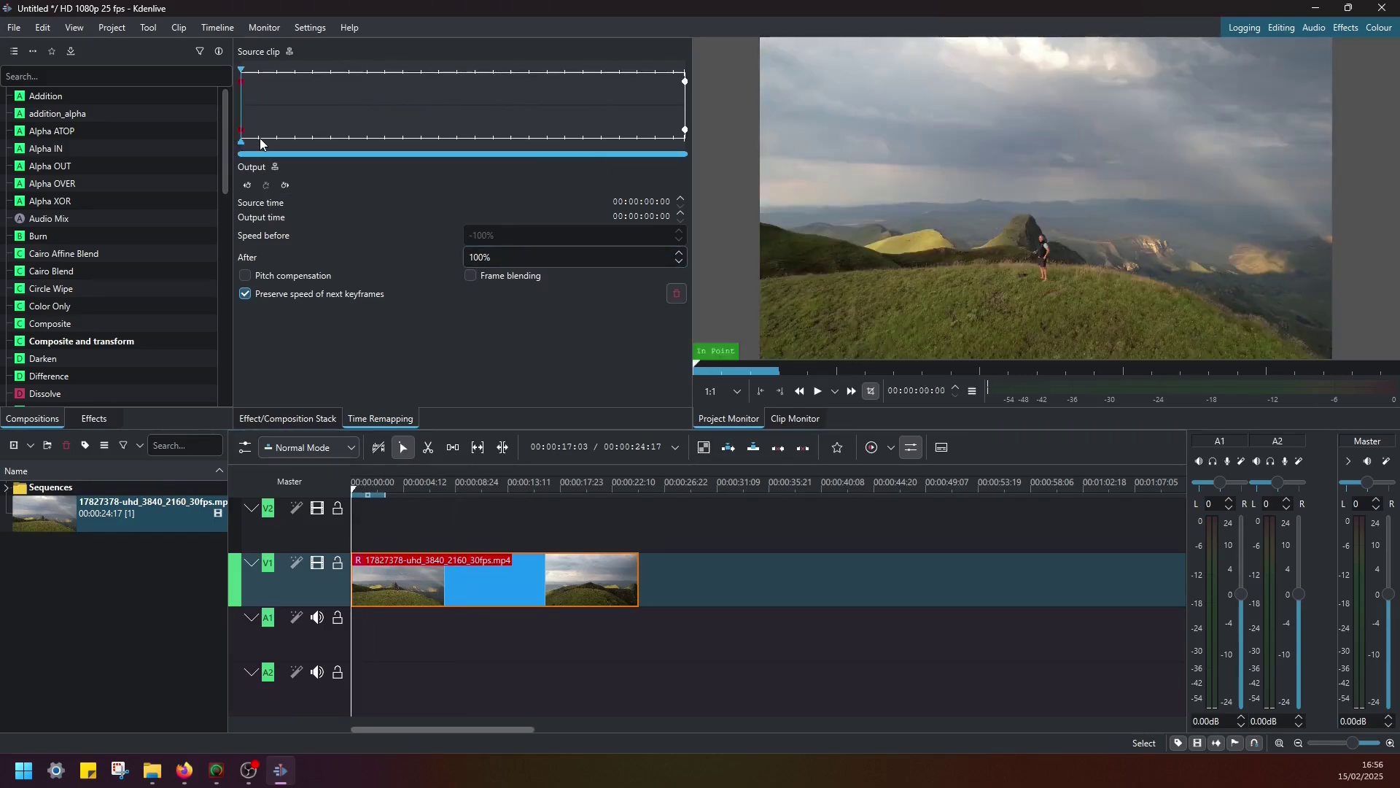
pyautogui.click(253, 144)
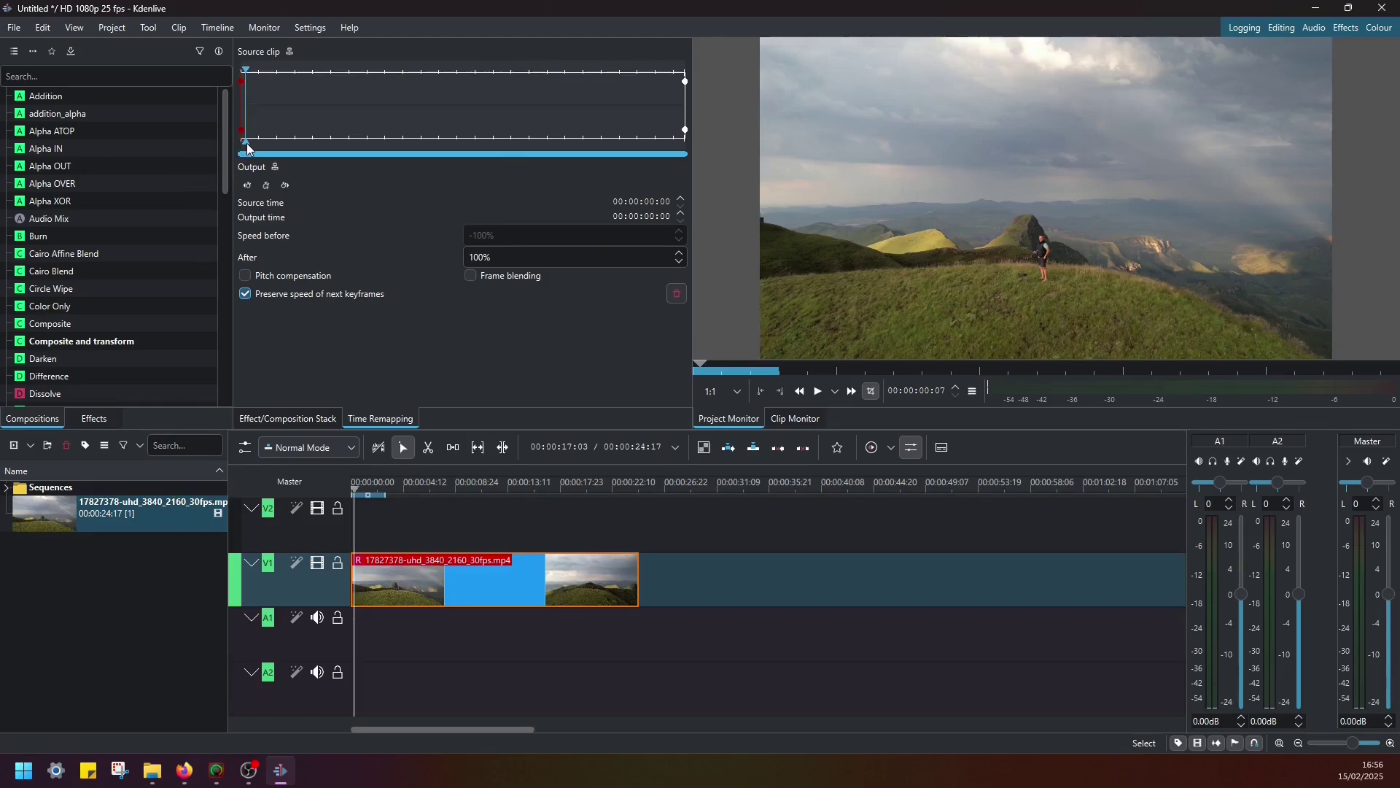
pyautogui.click(263, 144)
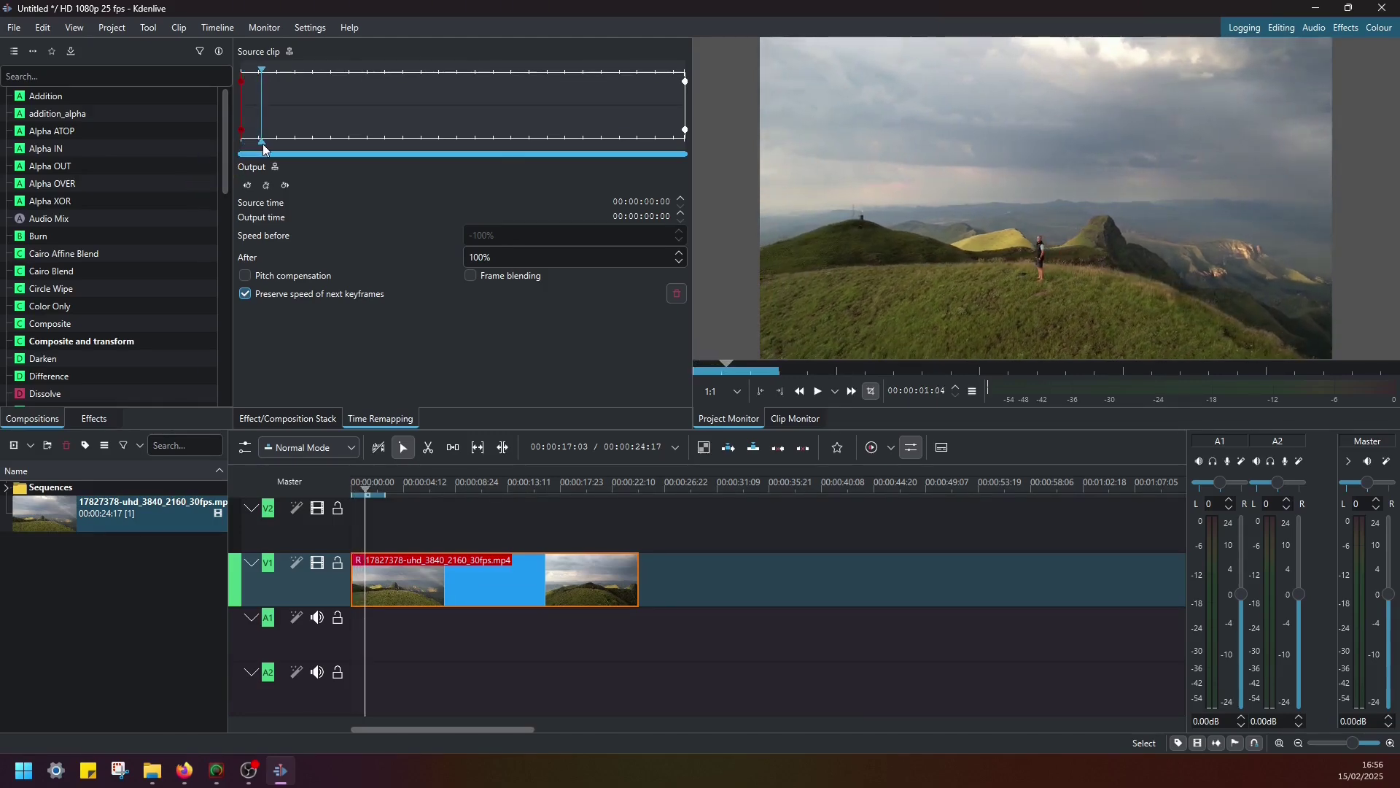
pyautogui.click(271, 145)
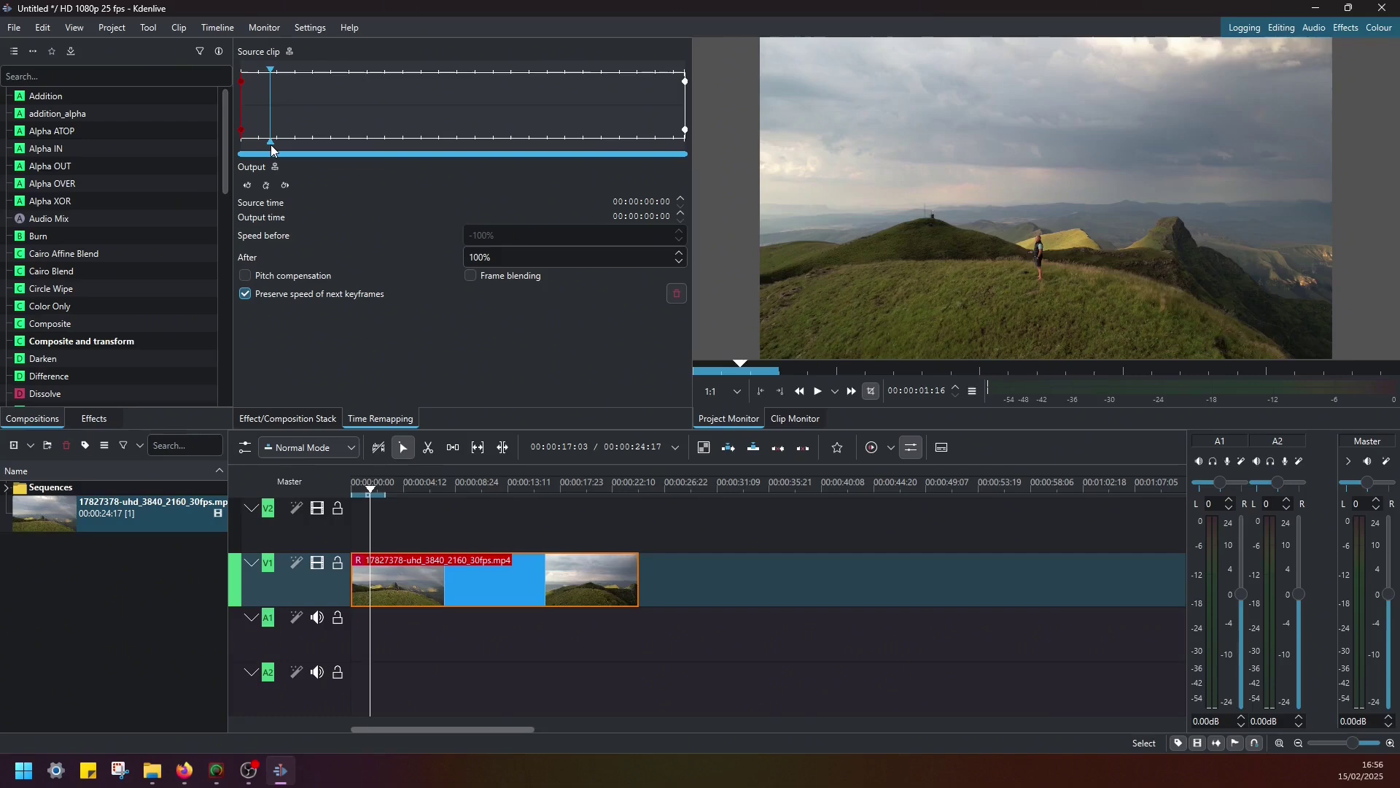
pyautogui.moveTo(270, 144); pyautogui.dragTo(266, 144)
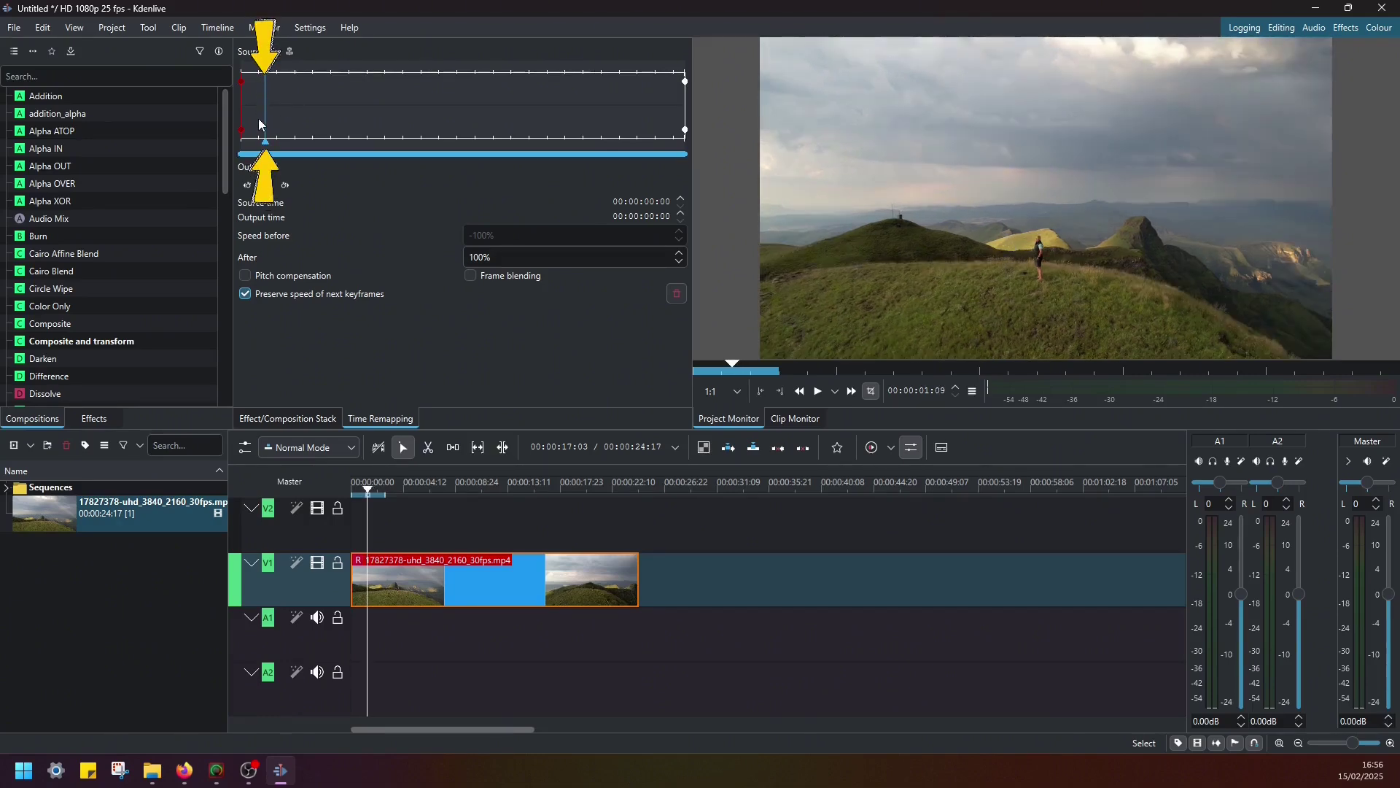
pyautogui.click(266, 186)
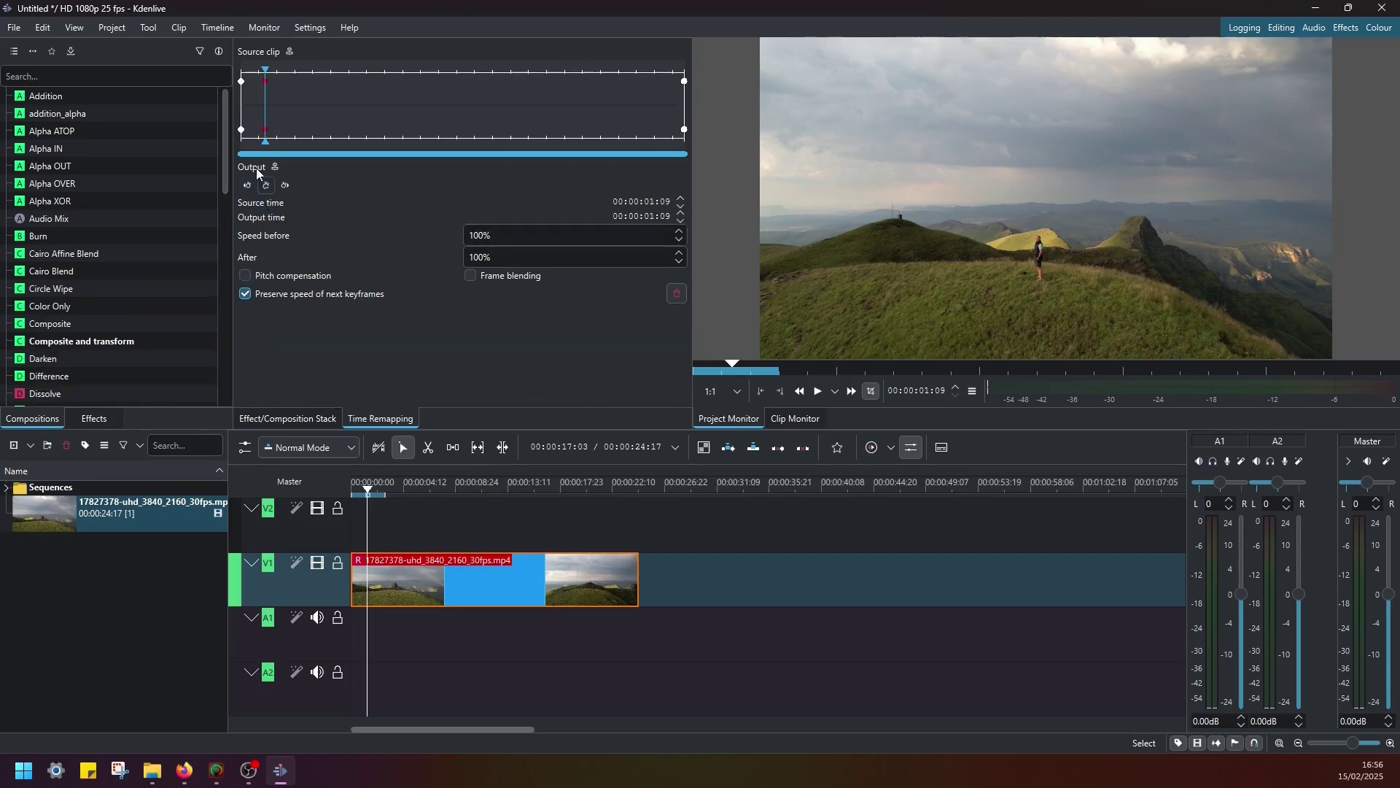
# Step: Add two more time-remap keyframes to the clip, at 00:00:06:16 and 00:00:08:21
pyautogui.moveTo(265, 142); pyautogui.dragTo(361, 149)
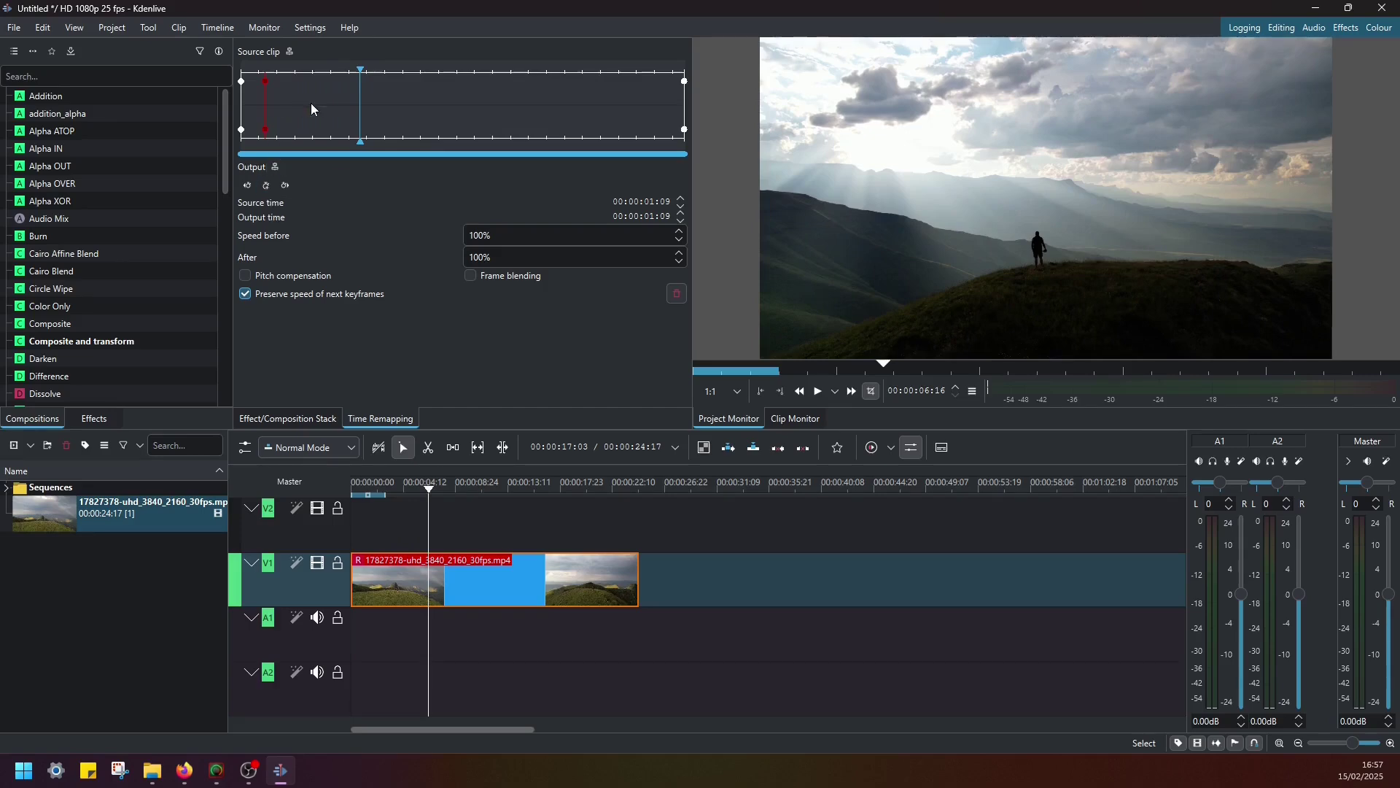
pyautogui.click(272, 185)
pyautogui.moveTo(365, 143); pyautogui.dragTo(401, 151)
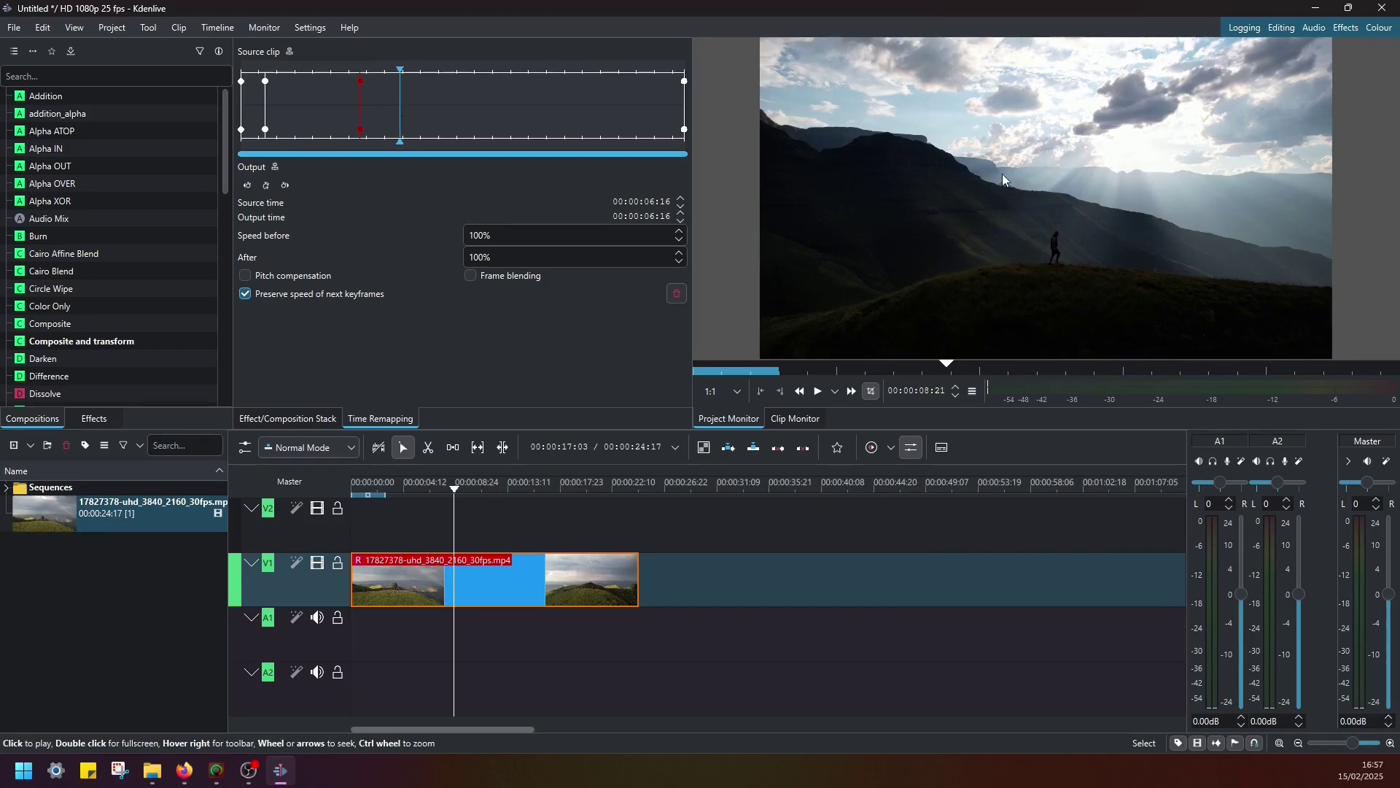
pyautogui.click(267, 185)
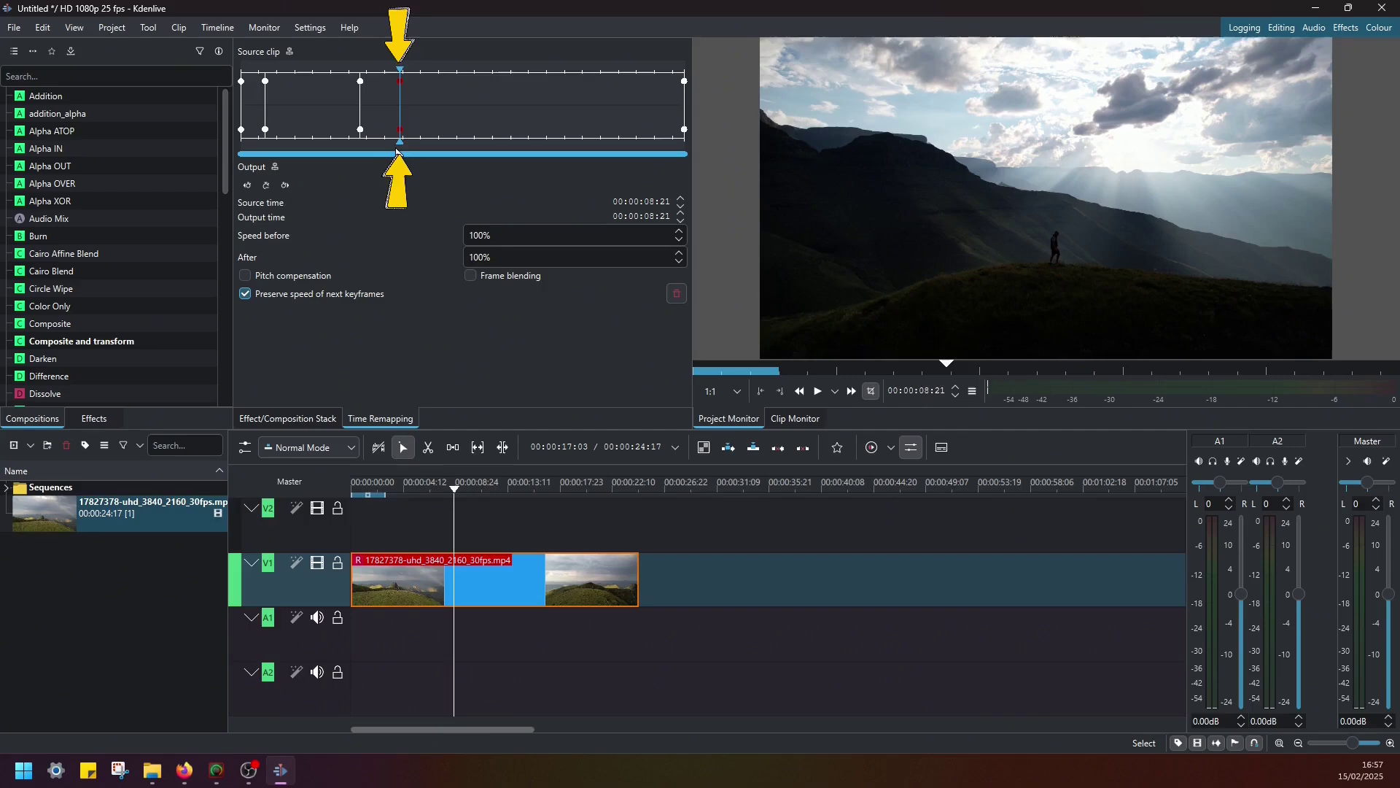
# Step: Set the speed after the 00:00:01:09 keyframe to 300%
pyautogui.moveTo(400, 140); pyautogui.dragTo(221, 156)
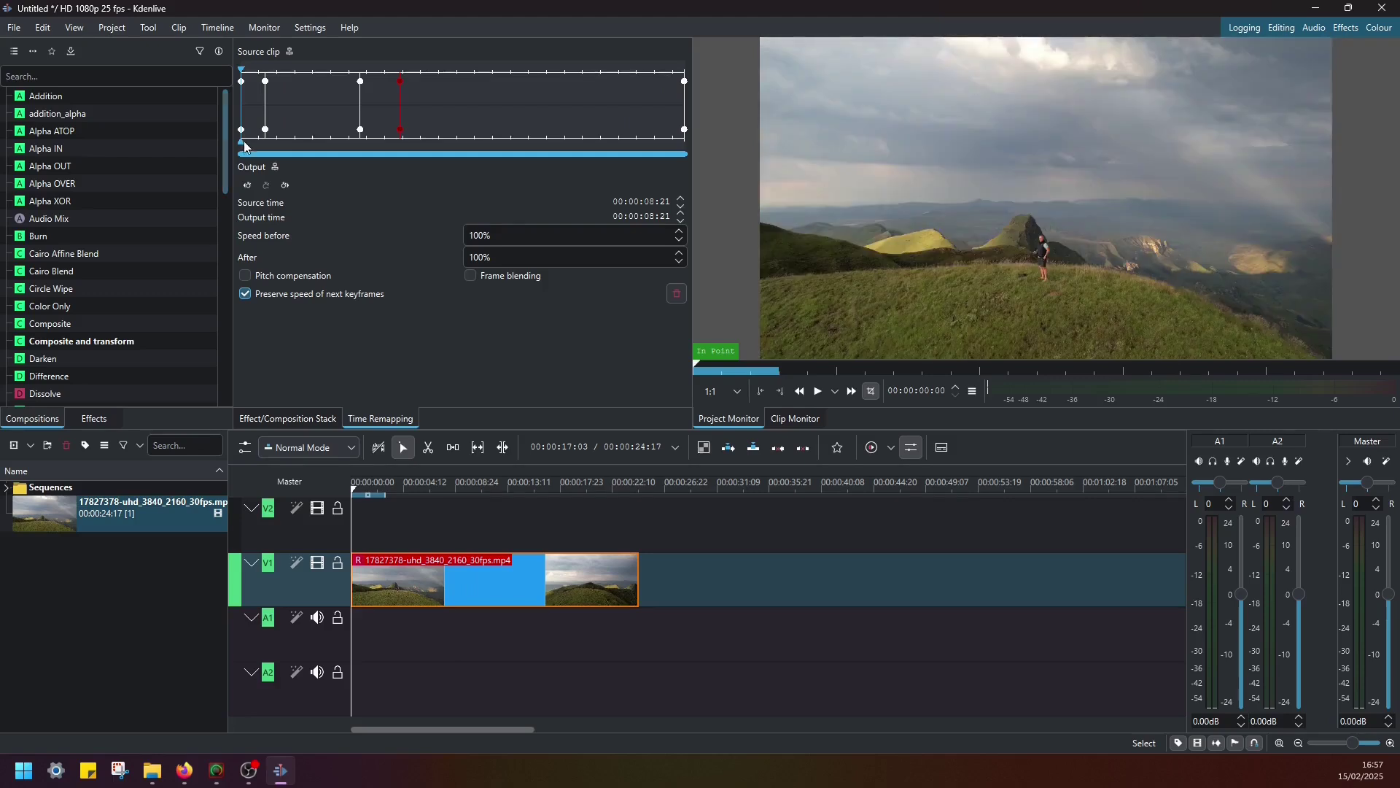
pyautogui.click(266, 87)
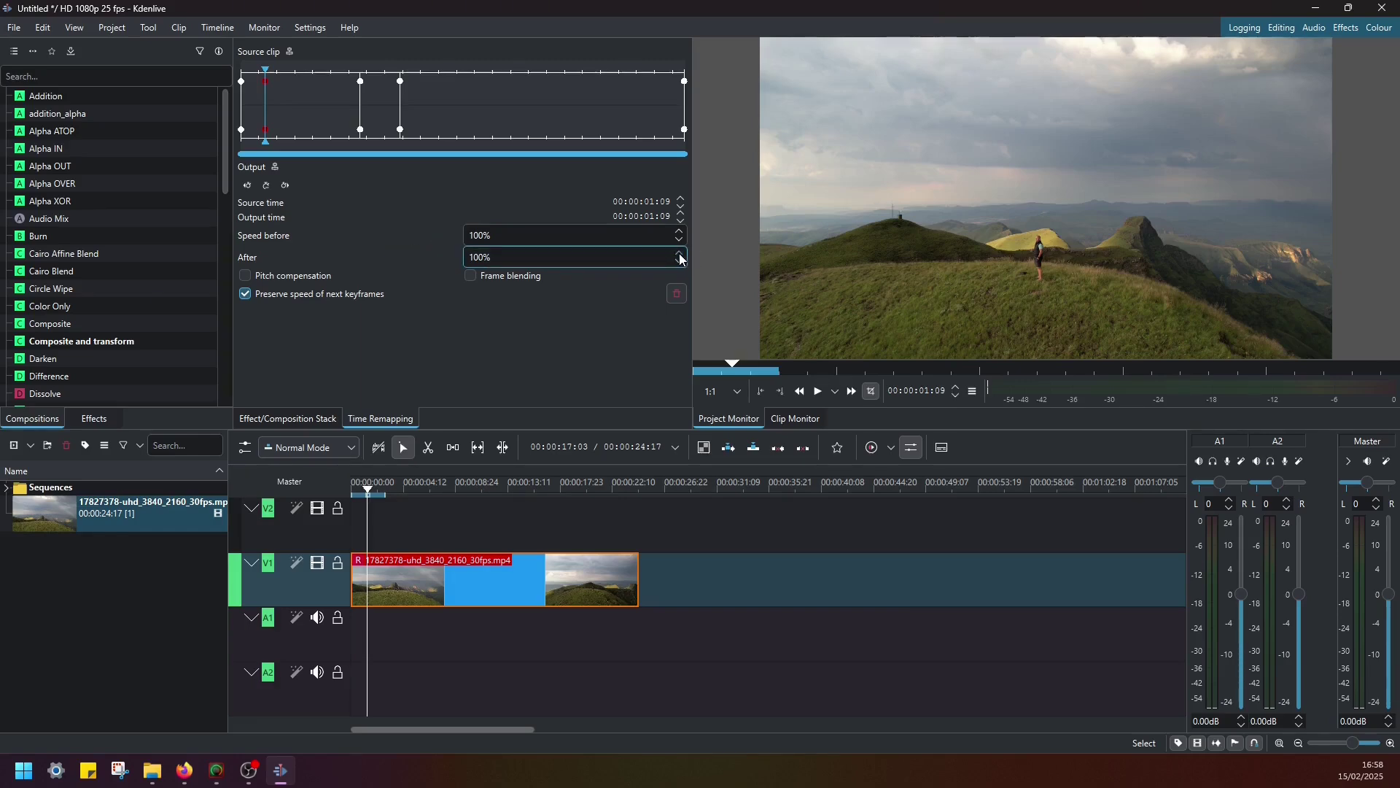
pyautogui.scroll(3, 684, 259)
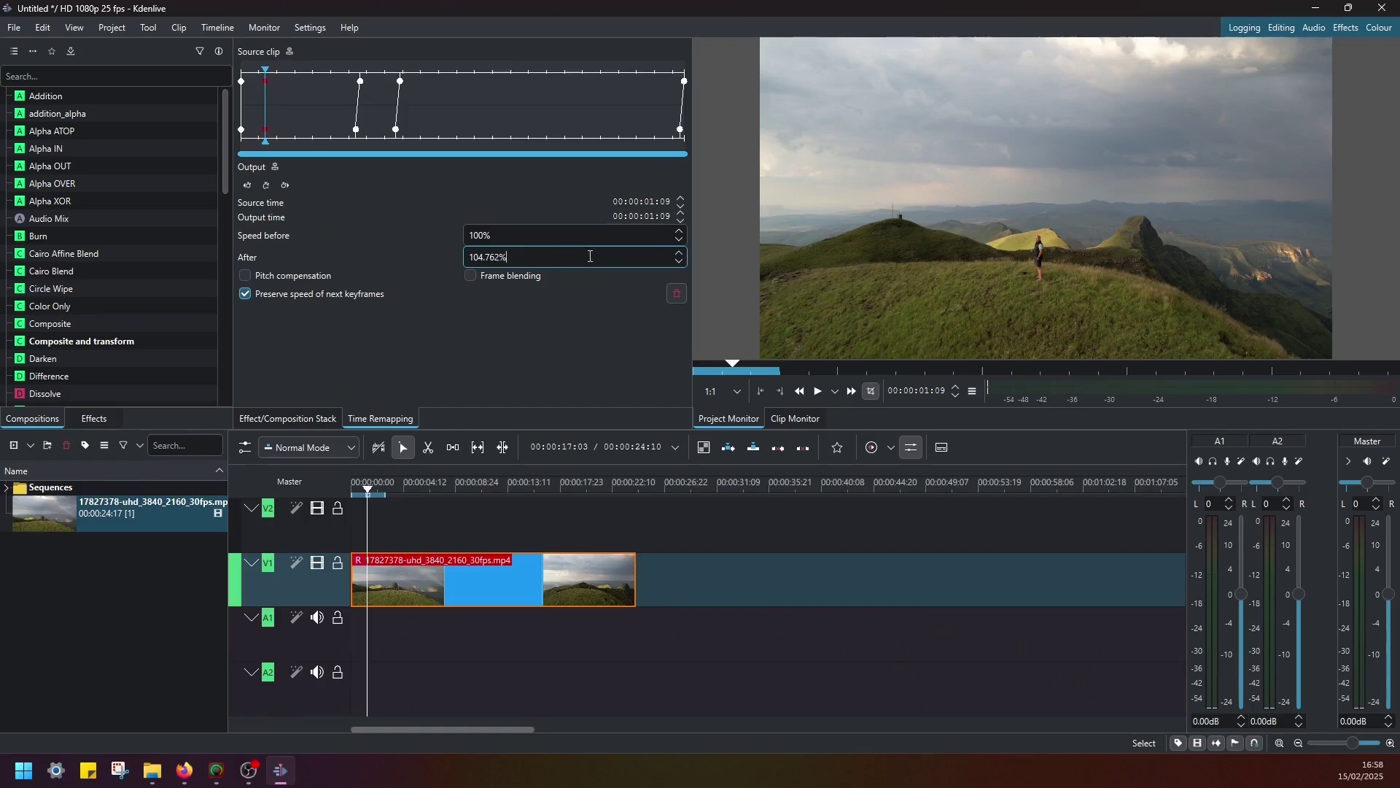
pyautogui.hotkey('ctrl', 'a')
pyautogui.write('150')
pyautogui.scroll(5, 547, 261)
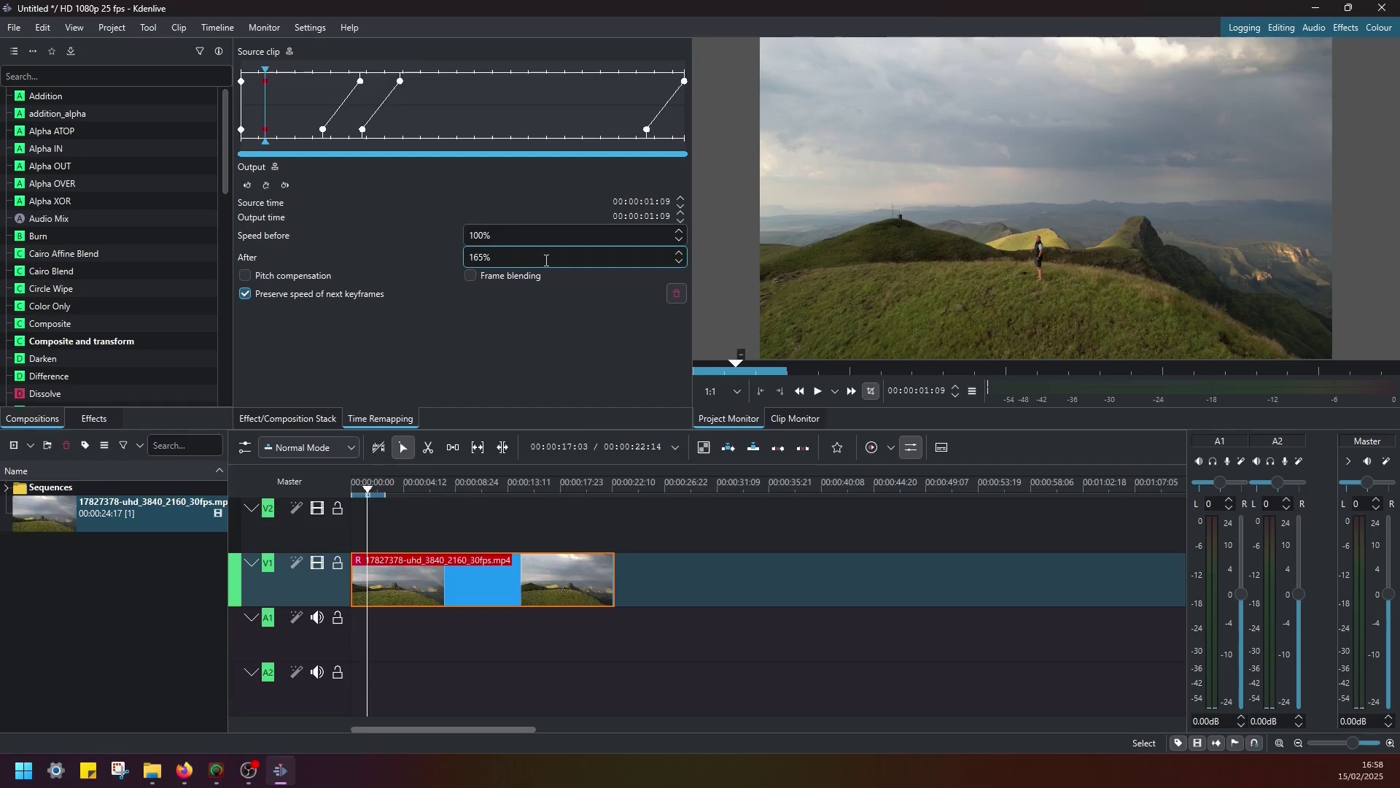
pyautogui.scroll(2, 546, 261)
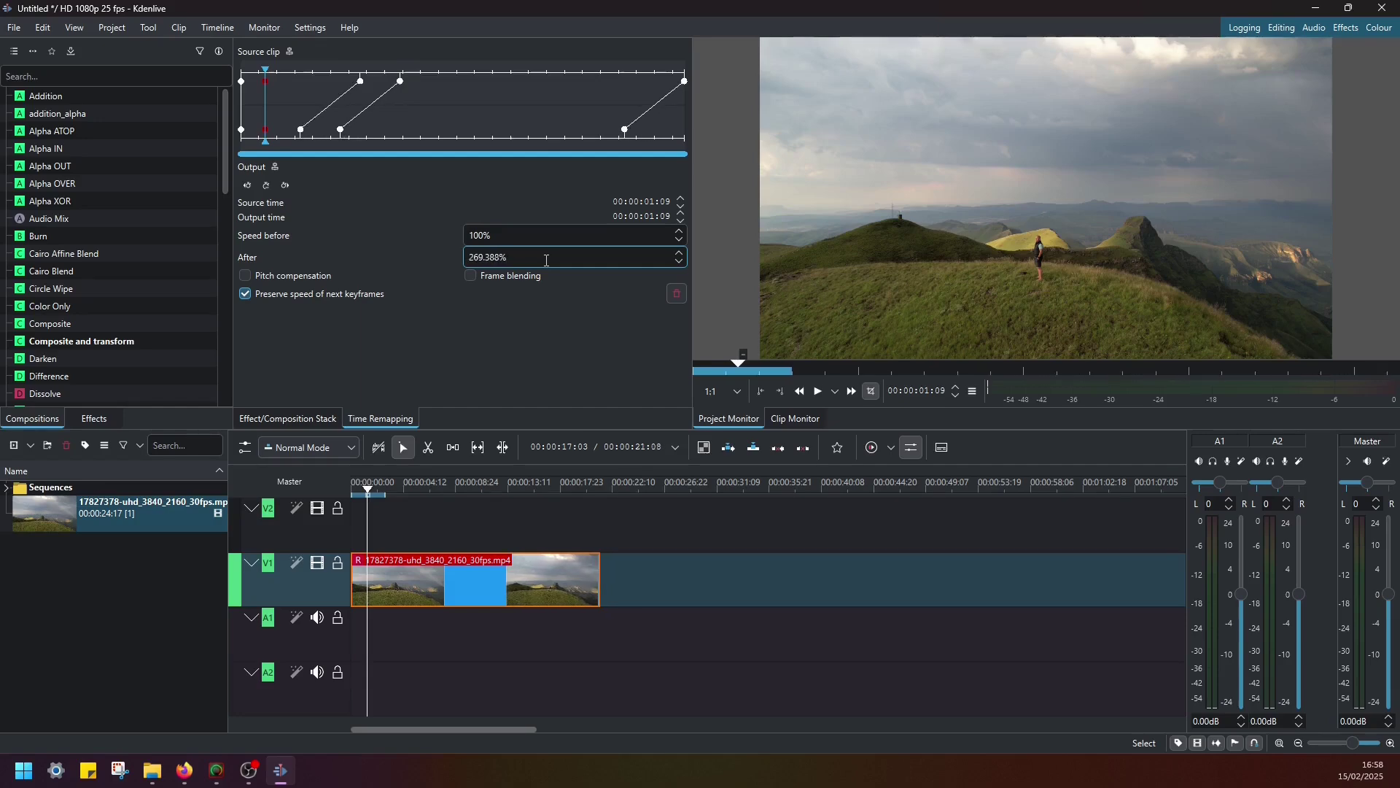
pyautogui.scroll(1, 546, 260)
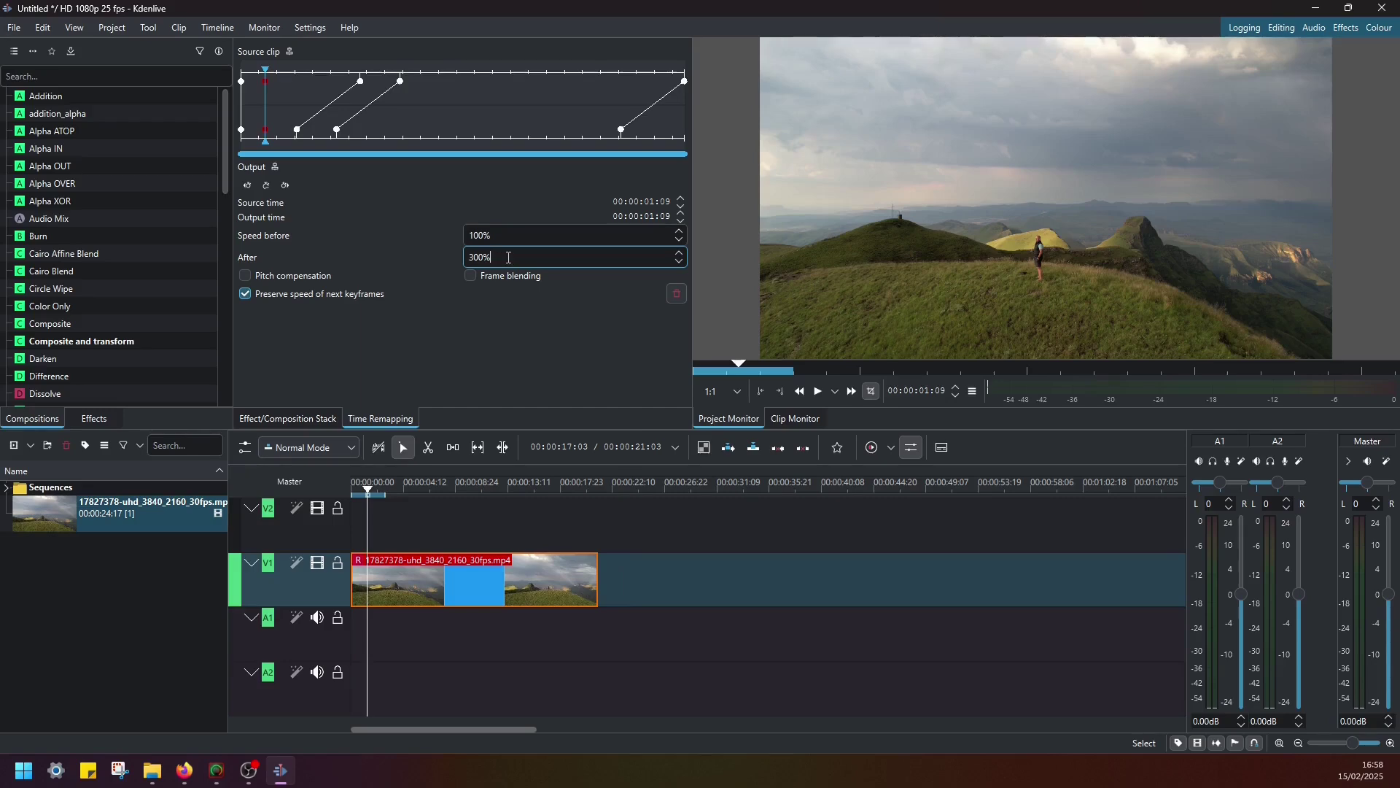
# Step: Set the speed after the keyframe at source time 00:00:06:16 to 50%
pyautogui.click(297, 130)
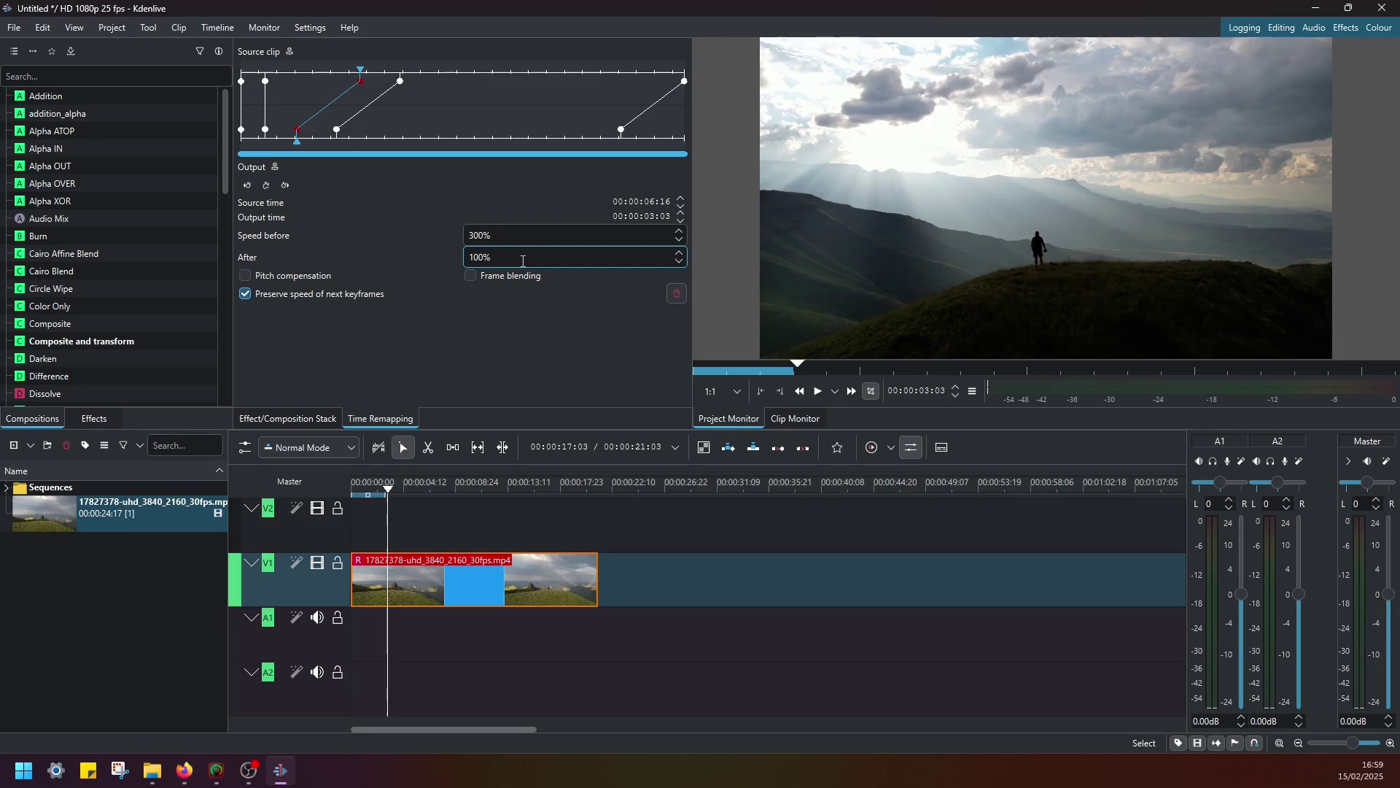
pyautogui.click(680, 261)
pyautogui.click(679, 261)
pyautogui.click(679, 261)
pyautogui.click(679, 261)
pyautogui.click(679, 261)
pyautogui.scroll(-7, 566, 256)
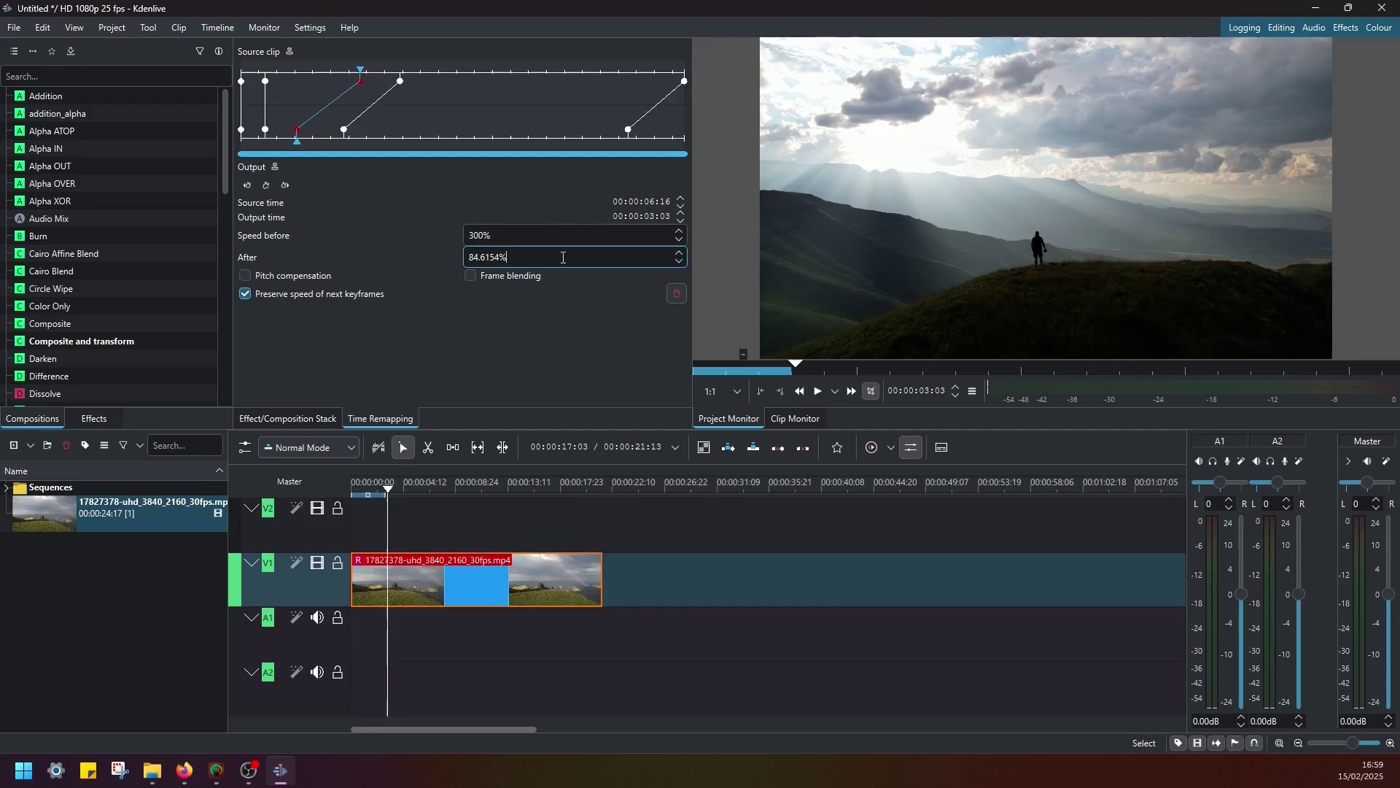
pyautogui.scroll(-4, 568, 259)
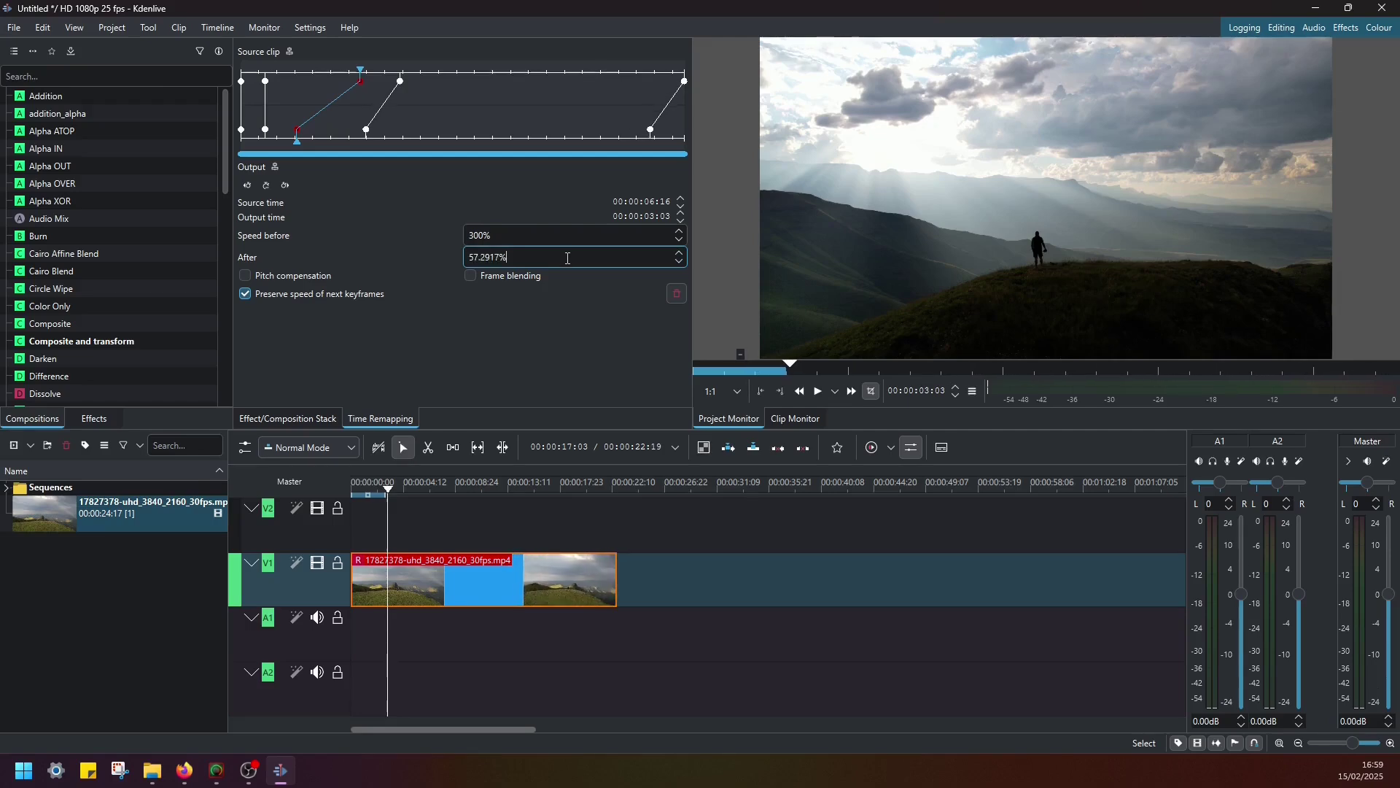
pyautogui.scroll(-1, 568, 258)
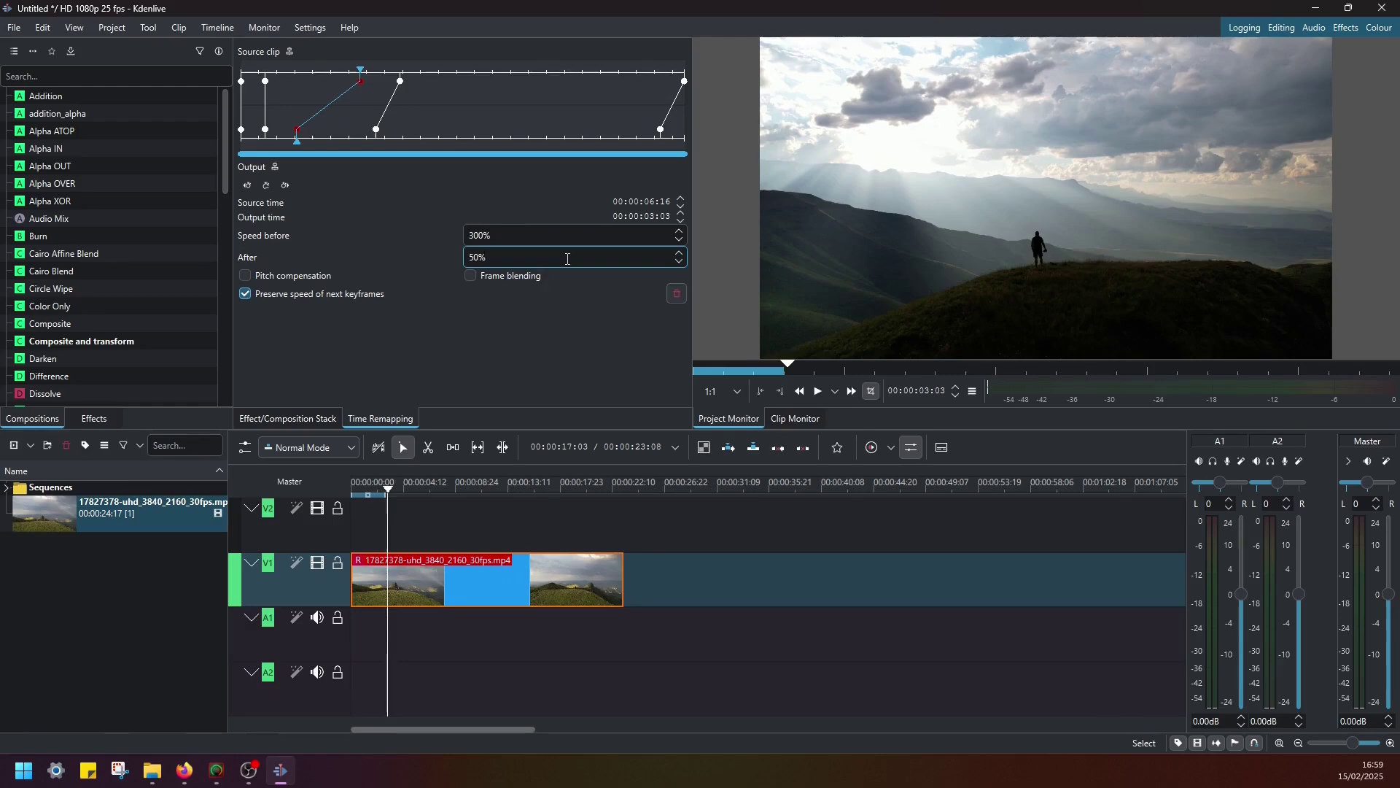
# Step: Raise the speed after the keyframe at source time 00:00:08:21 to about 301.5%
pyautogui.click(377, 132)
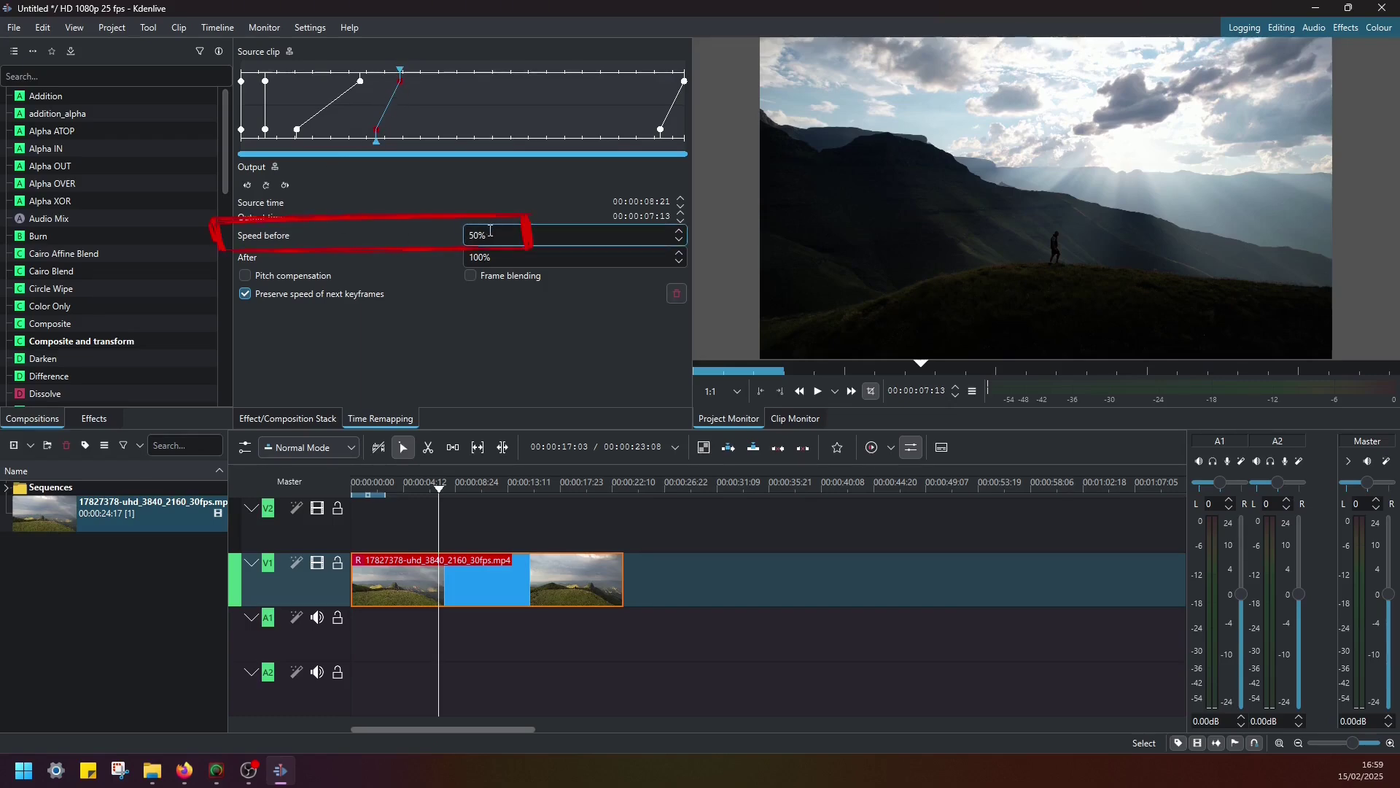
pyautogui.scroll(18, 621, 257)
pyautogui.scroll(8, 623, 256)
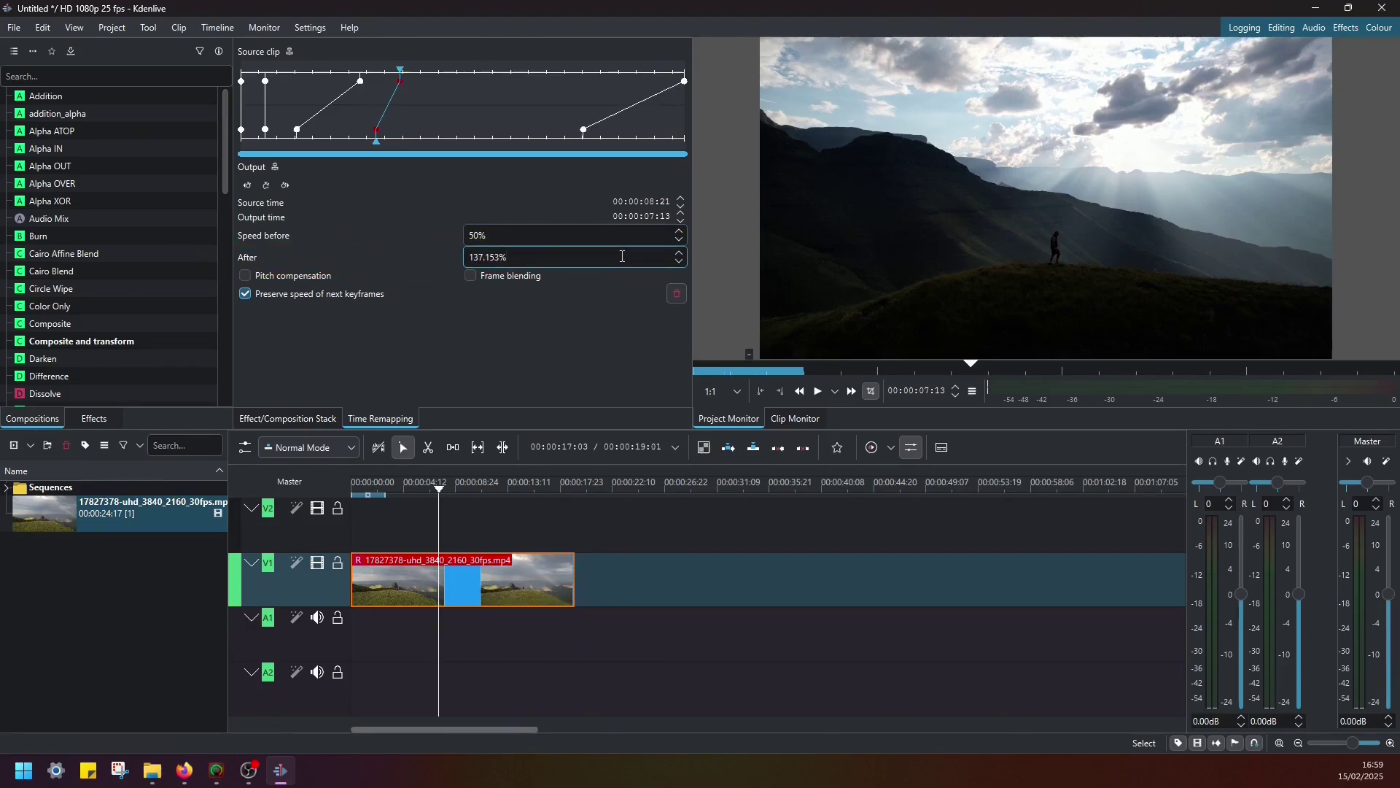
pyautogui.scroll(8, 622, 257)
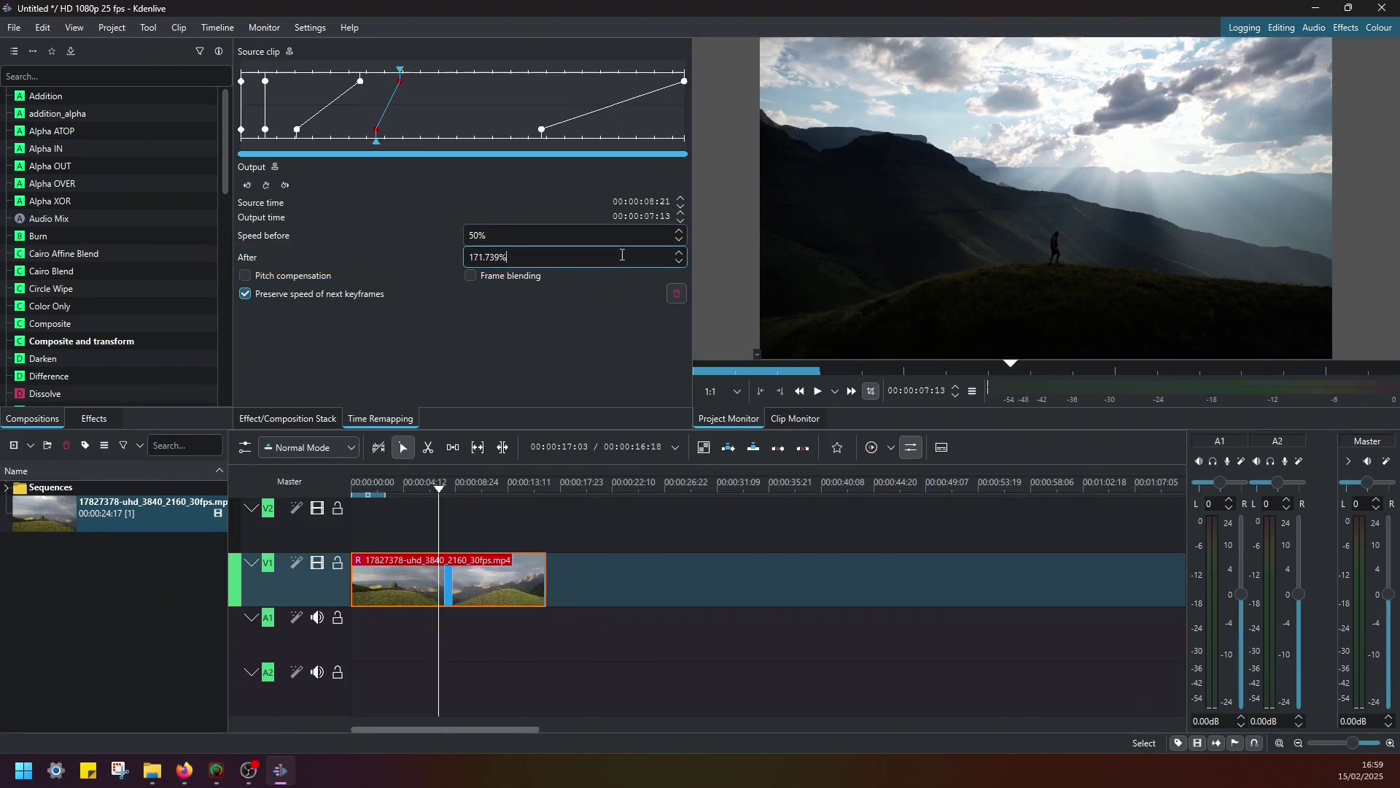
pyautogui.scroll(8, 620, 252)
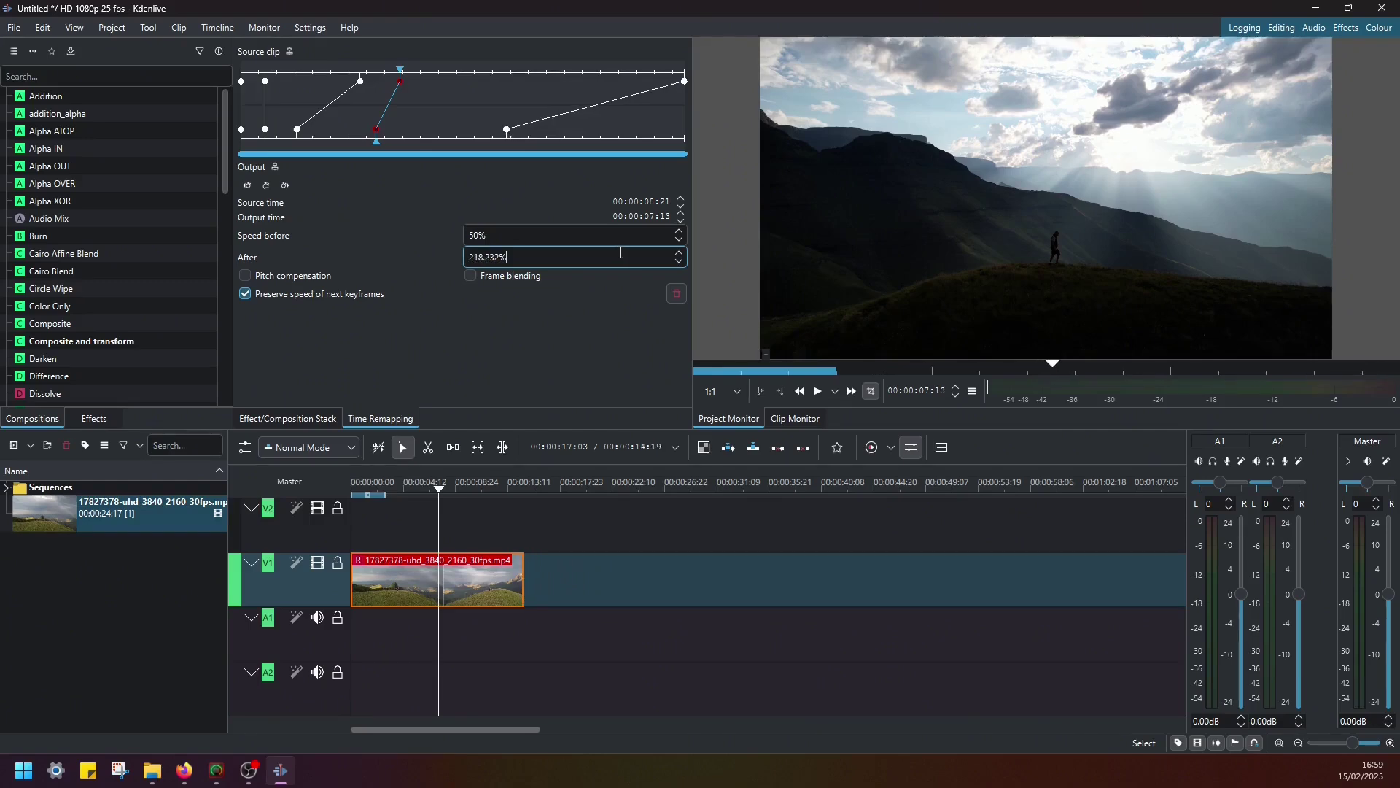
pyautogui.scroll(8, 617, 253)
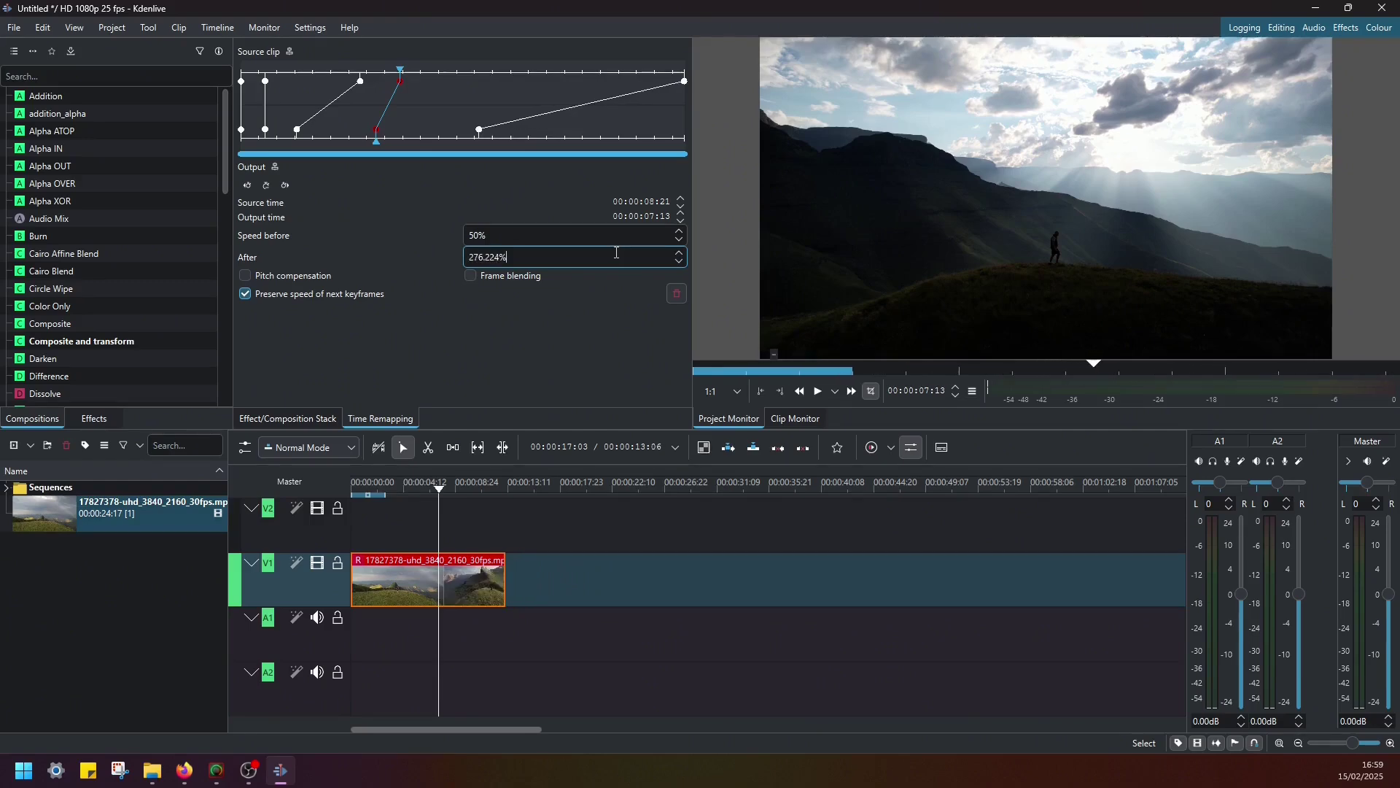
pyautogui.scroll(-1, 616, 253)
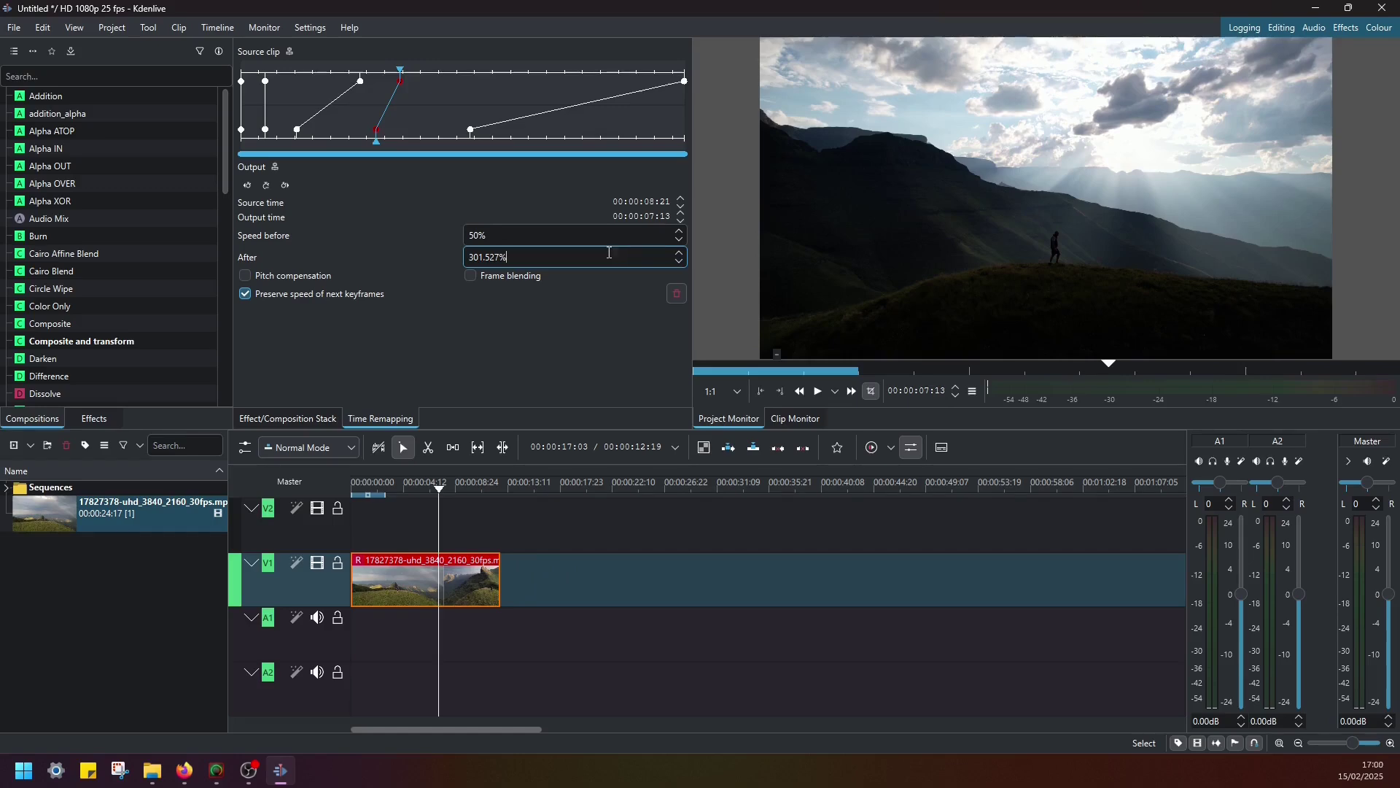
# Step: Play the remapped clip from its start and turn on frame blending for it
pyautogui.moveTo(377, 140); pyautogui.dragTo(224, 149)
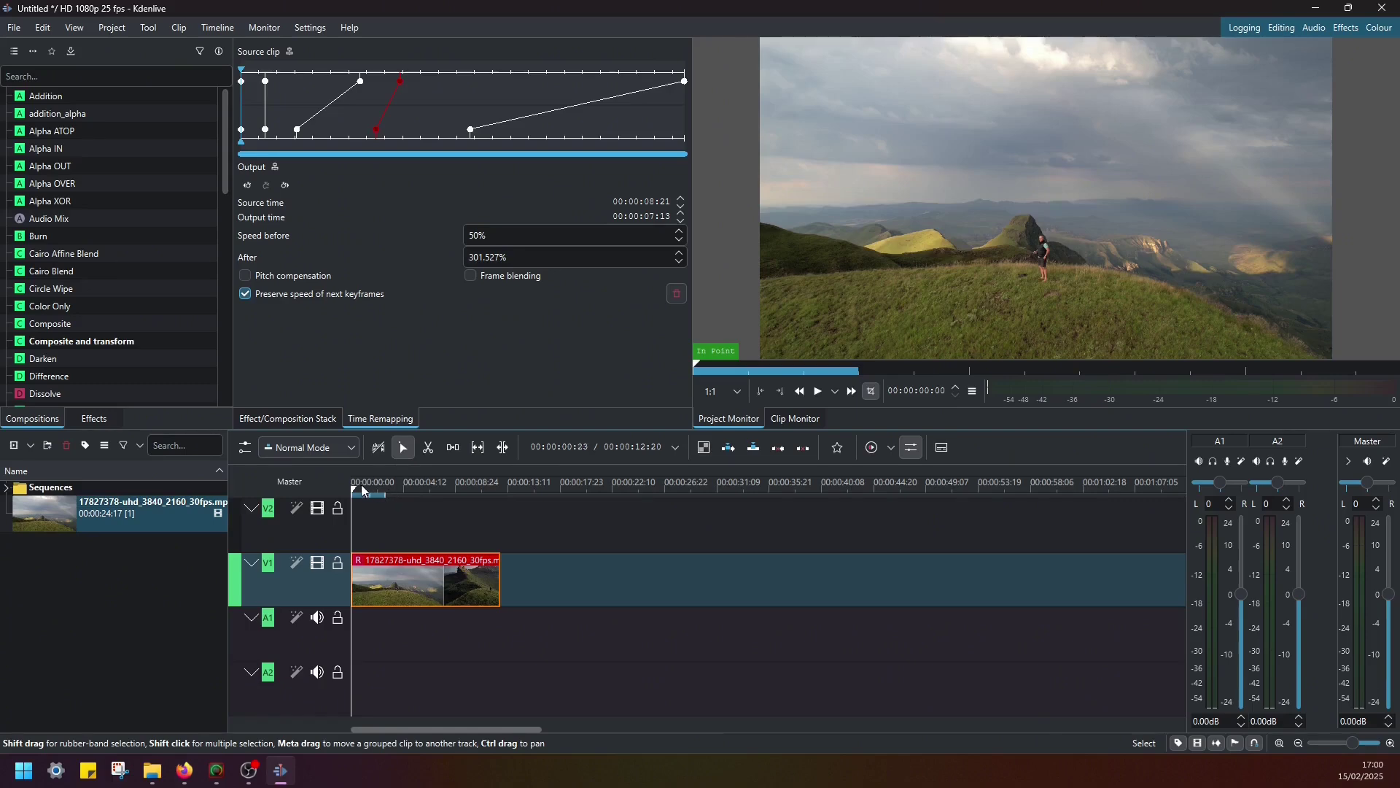
pyautogui.press('space')
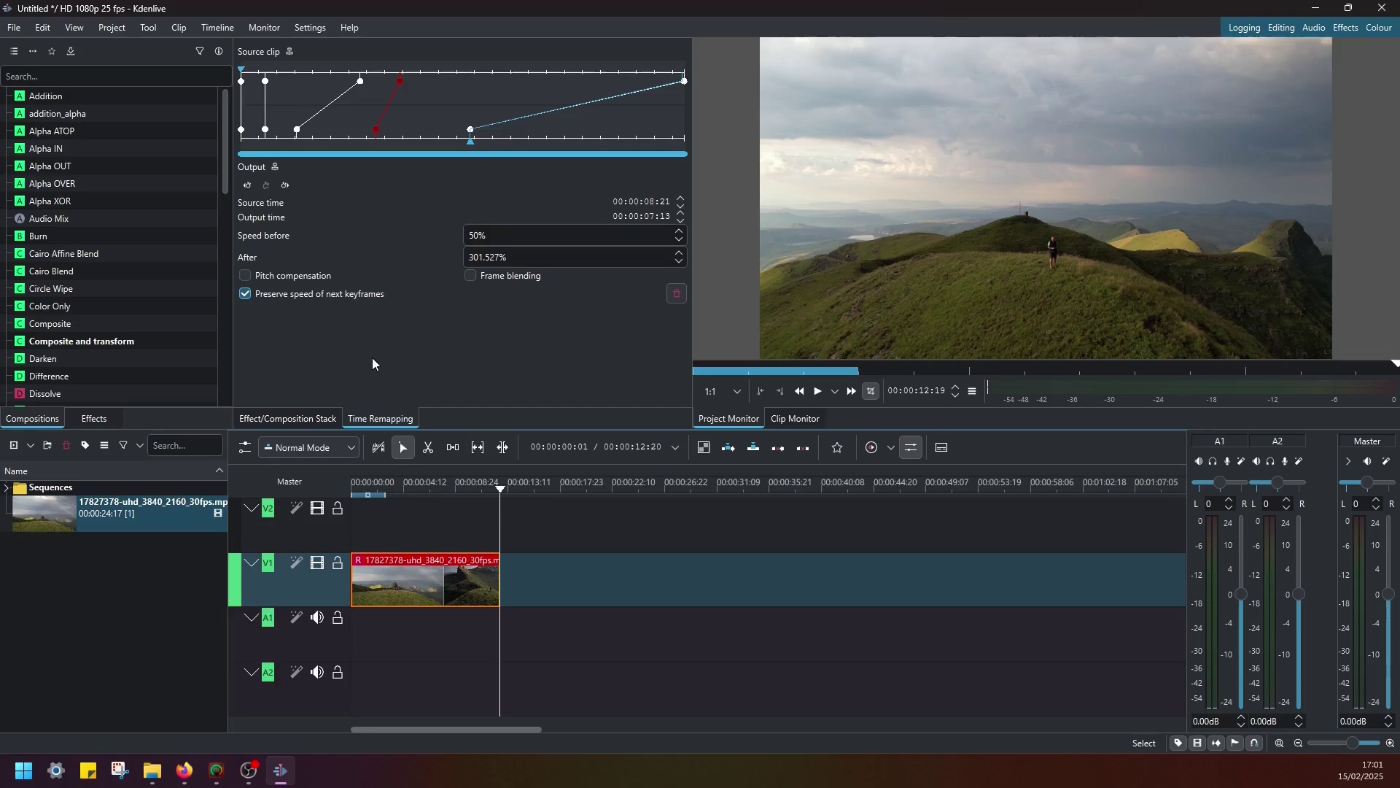
pyautogui.click(492, 278)
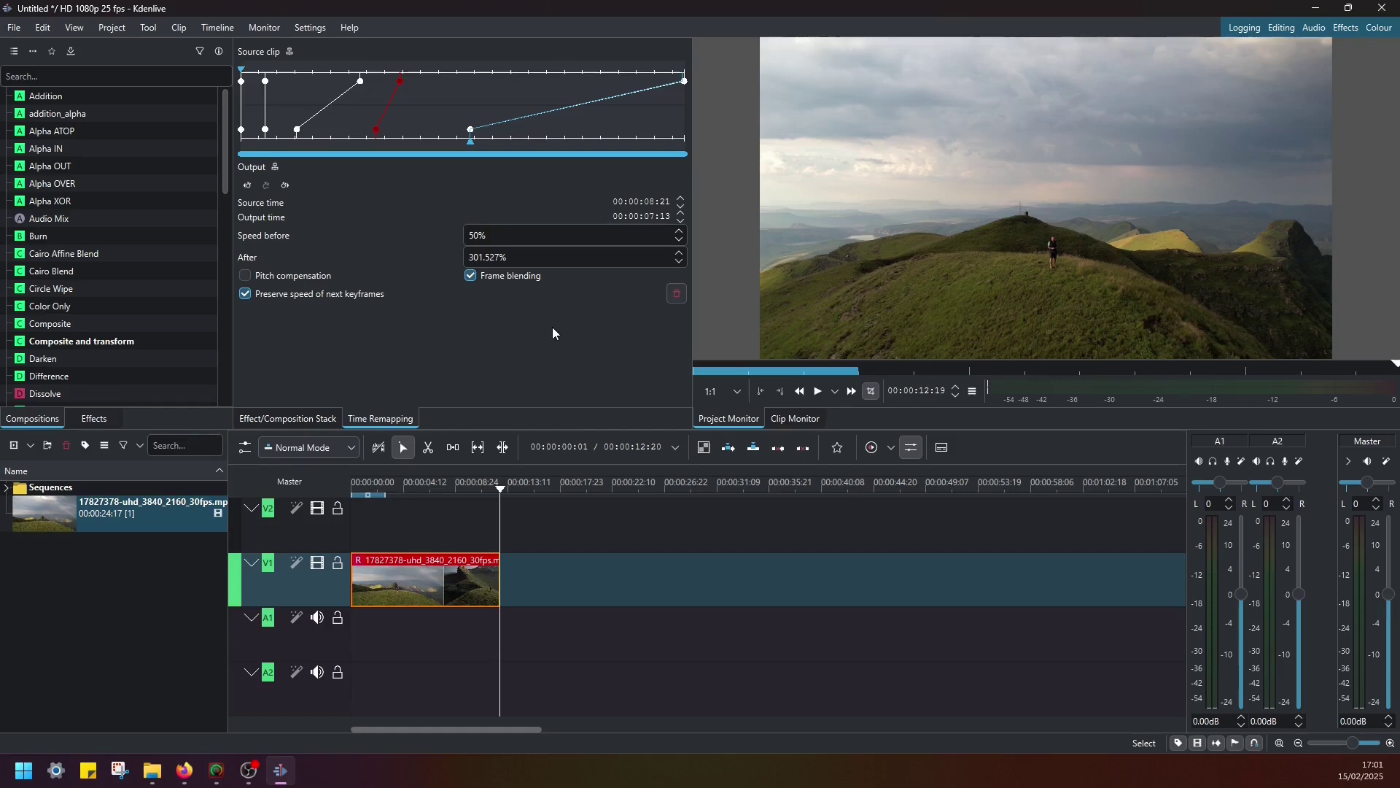
pyautogui.click(501, 279)
pyautogui.click(487, 279)
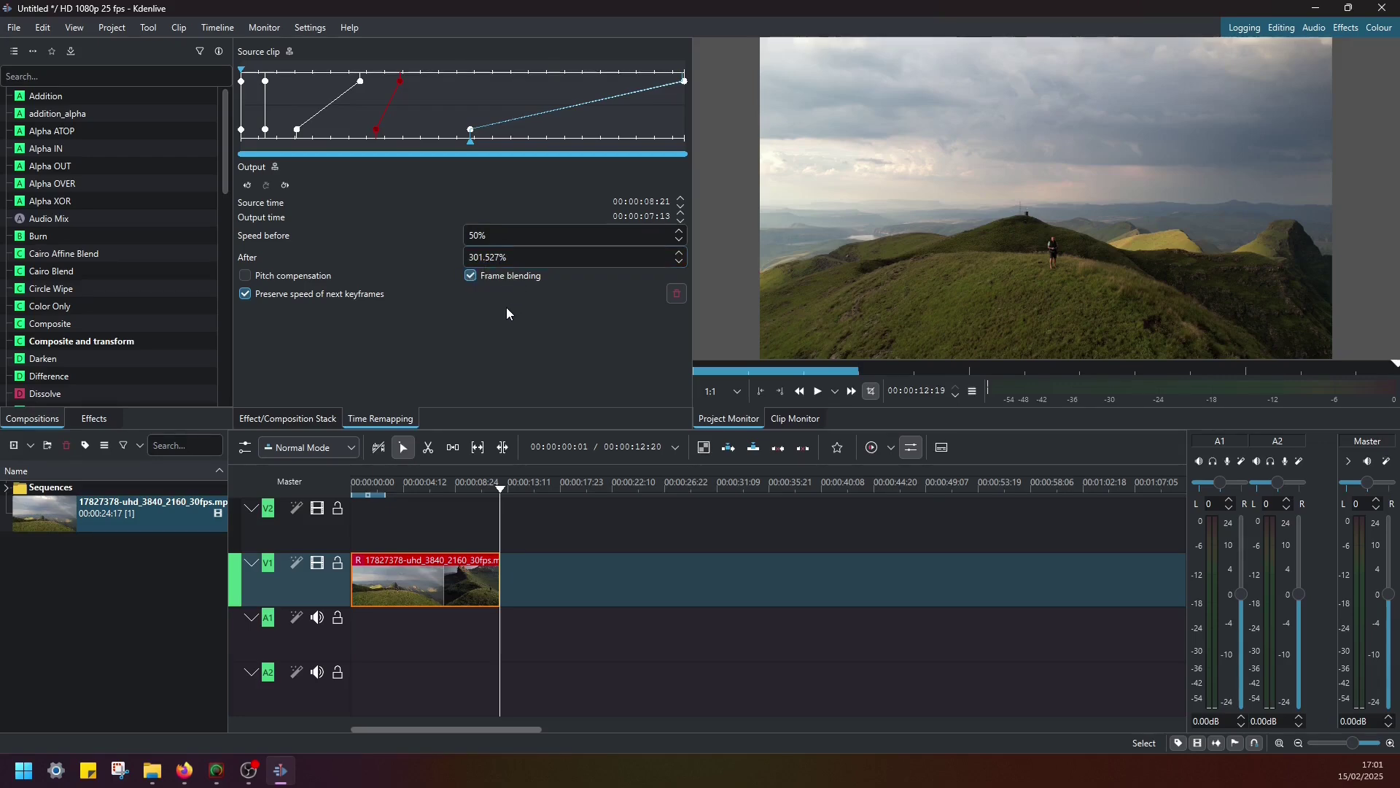